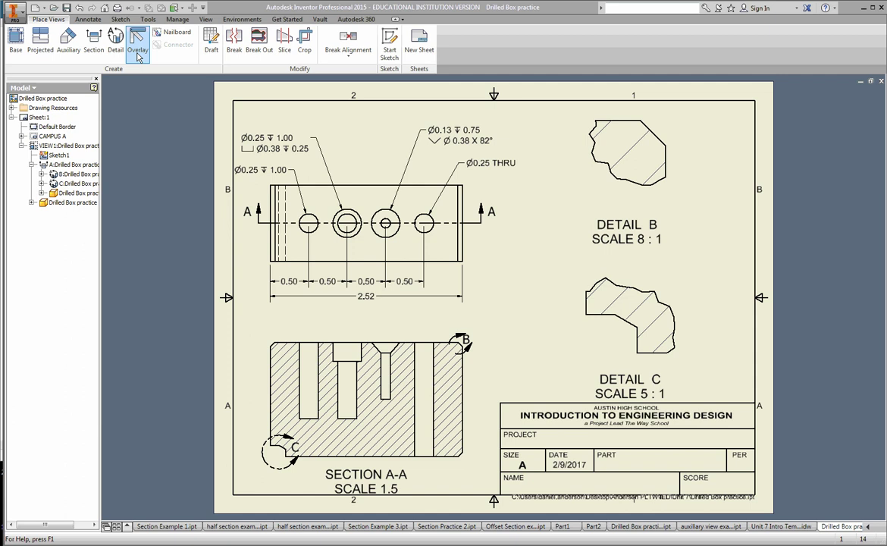
Step: Dimension the Detail B chamfer with vertical and horizontal 0.06 distances
{"action": "left_click", "coordinate": [88, 19]}
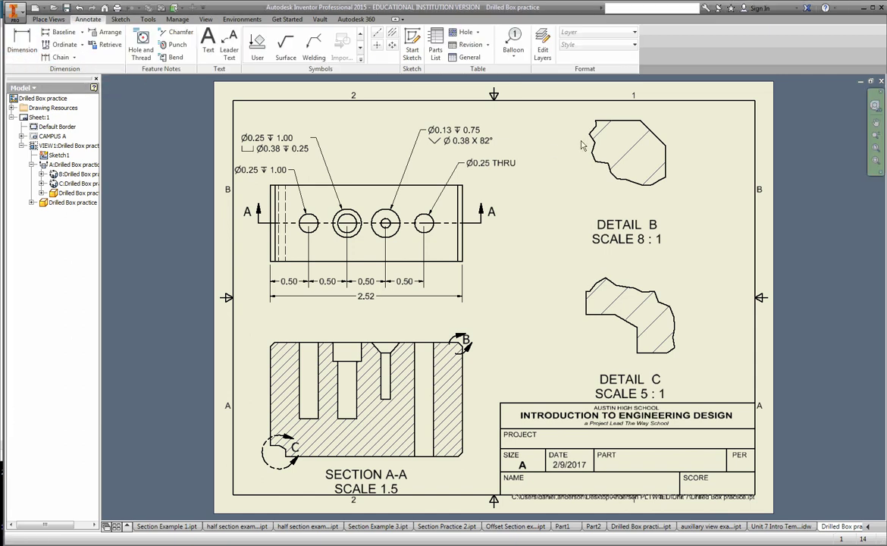
{"action": "left_click", "coordinate": [23, 46]}
{"action": "left_click", "coordinate": [658, 138]}
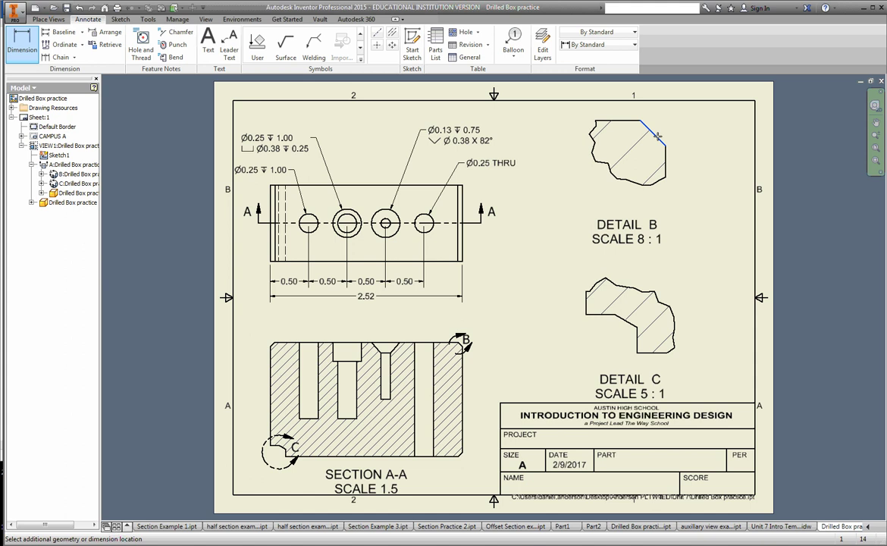
{"action": "left_click", "coordinate": [695, 134]}
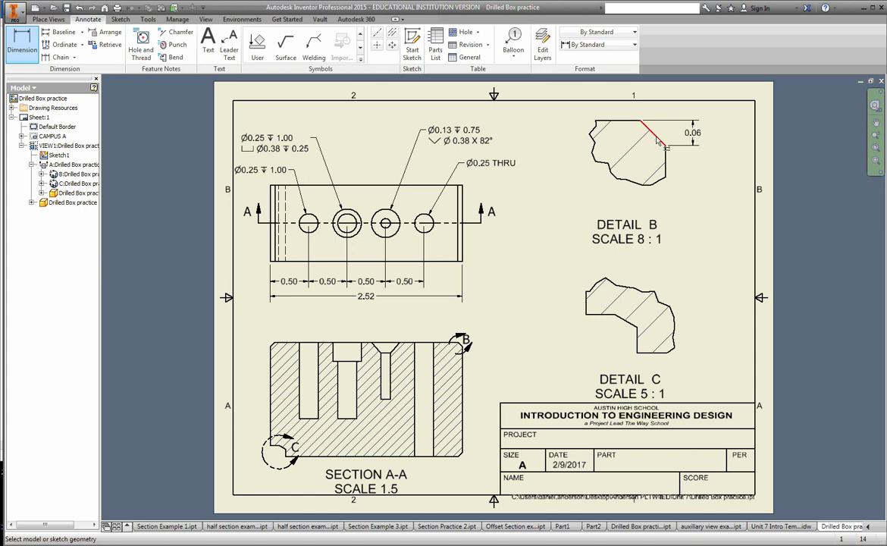
{"action": "left_click", "coordinate": [658, 139]}
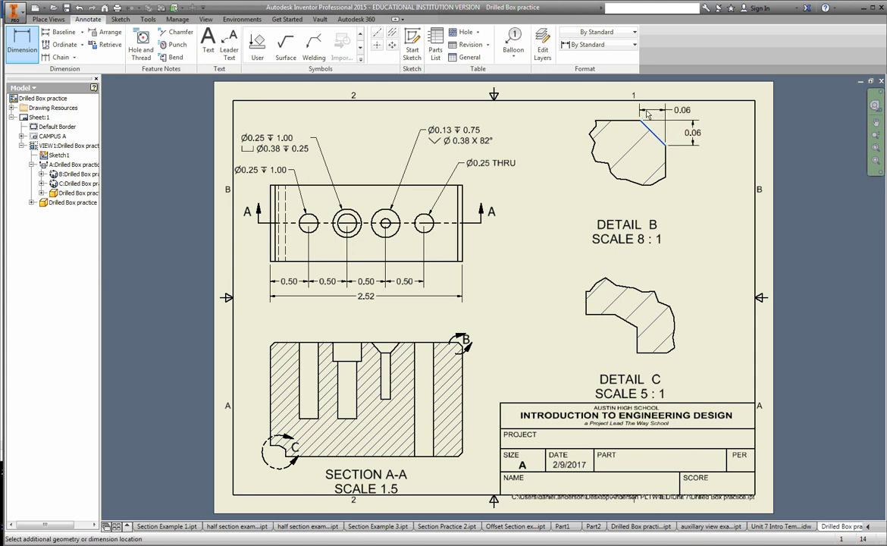
{"action": "left_click", "coordinate": [645, 111]}
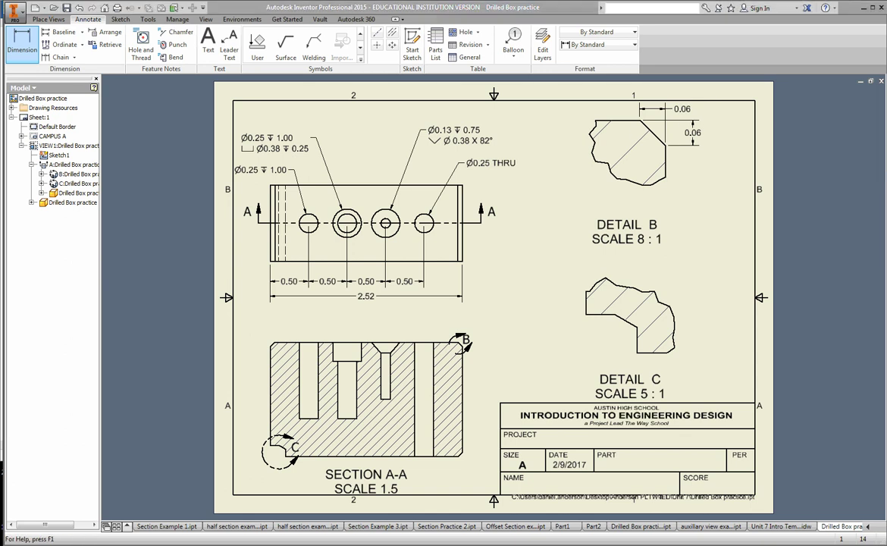
Step: Delete the extra horizontal 0.06 dimension from Detail B
{"action": "left_click", "coordinate": [713, 117]}
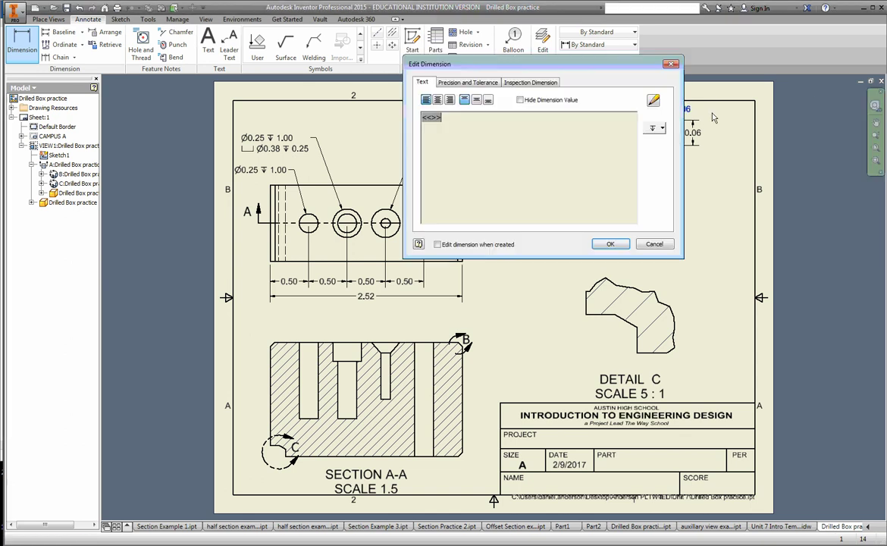
{"action": "left_click", "coordinate": [653, 244]}
{"action": "right_click", "coordinate": [726, 210]}
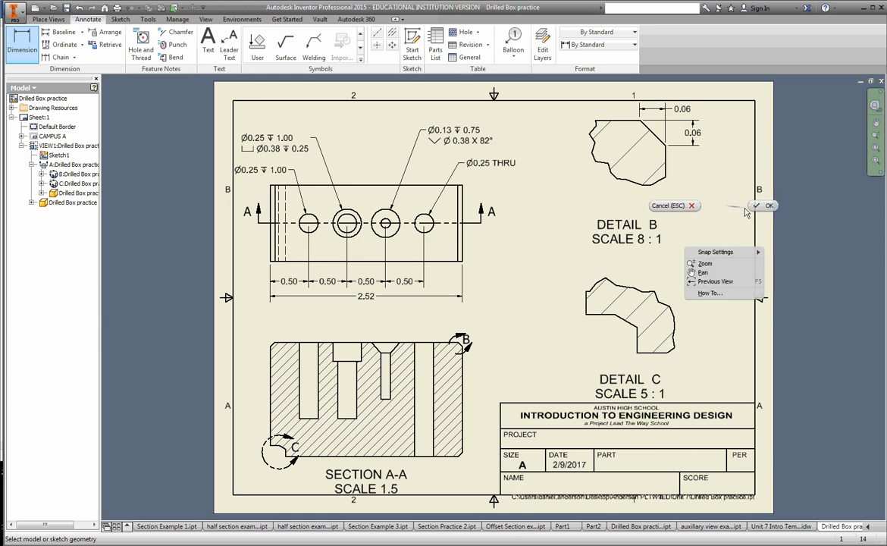
{"action": "left_click", "coordinate": [675, 198]}
{"action": "left_click", "coordinate": [685, 111]}
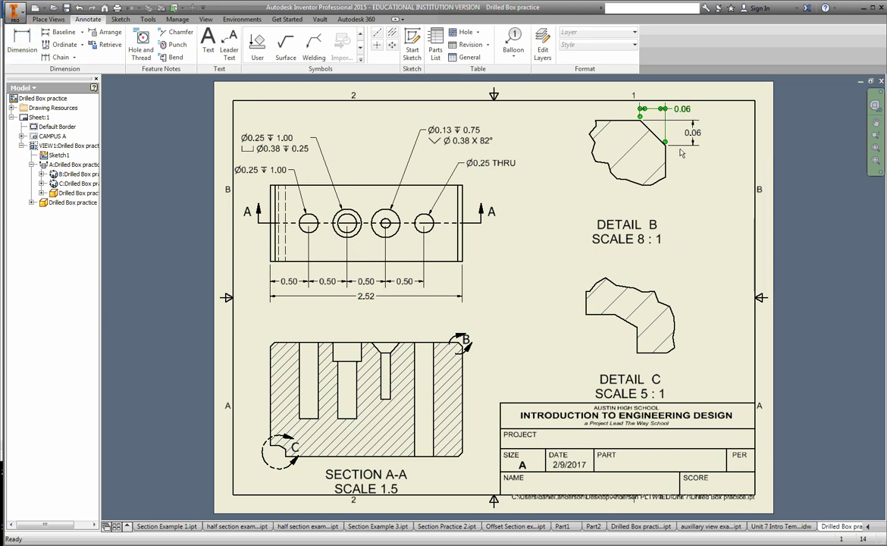
{"action": "key", "text": "Delete"}
Step: Add a 45° angle dimension above the Detail B chamfer edge
{"action": "key", "text": "d"}
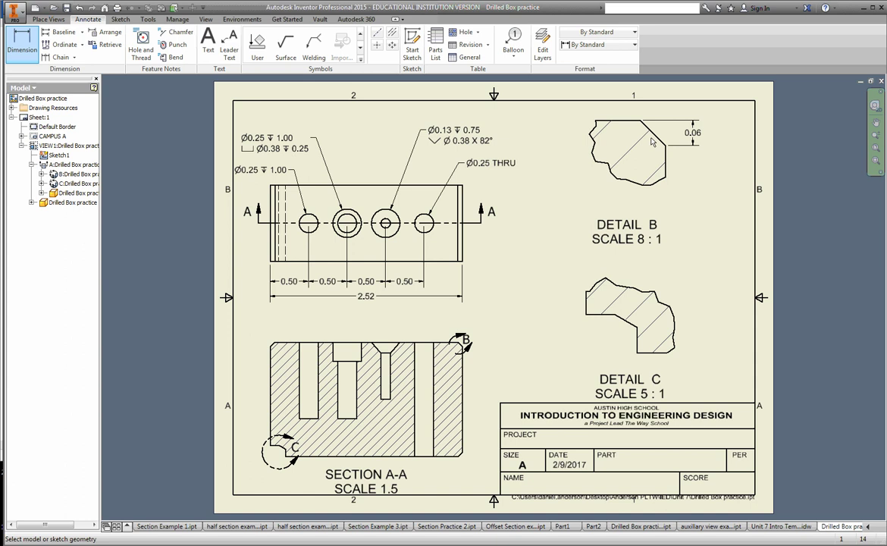
{"action": "left_click", "coordinate": [650, 130]}
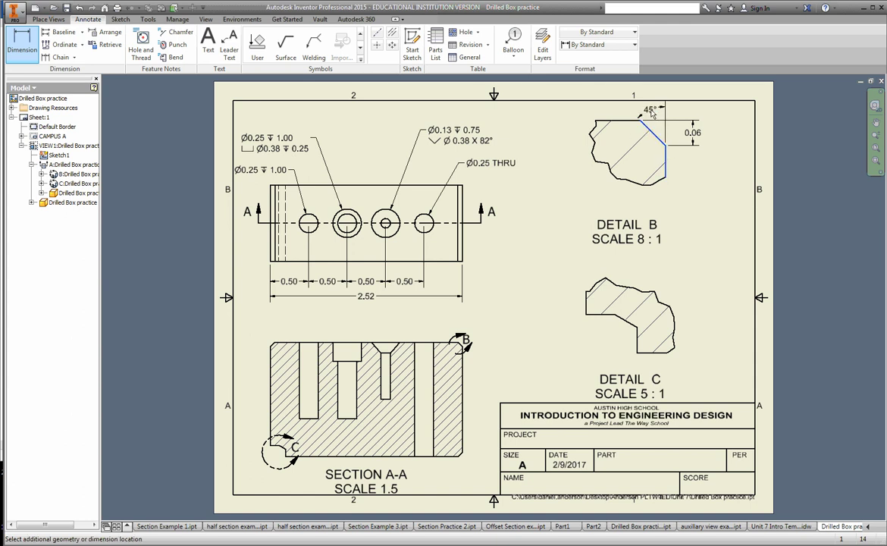
{"action": "left_click", "coordinate": [650, 112]}
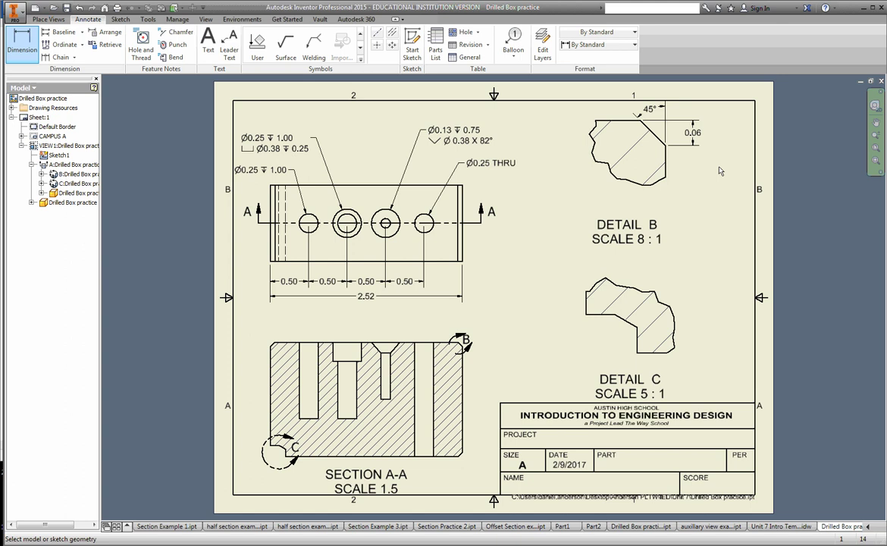
{"action": "right_click", "coordinate": [745, 173]}
{"action": "left_click", "coordinate": [745, 147]}
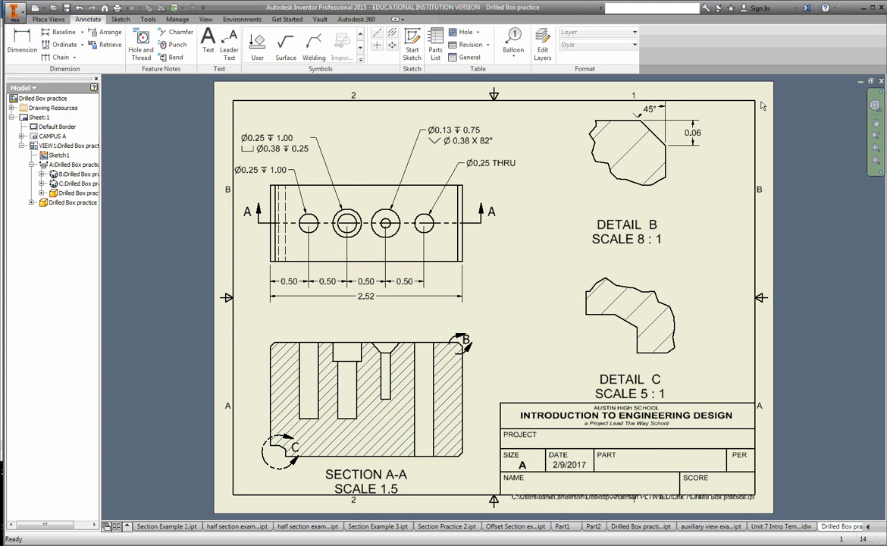
{"action": "left_click", "coordinate": [648, 125]}
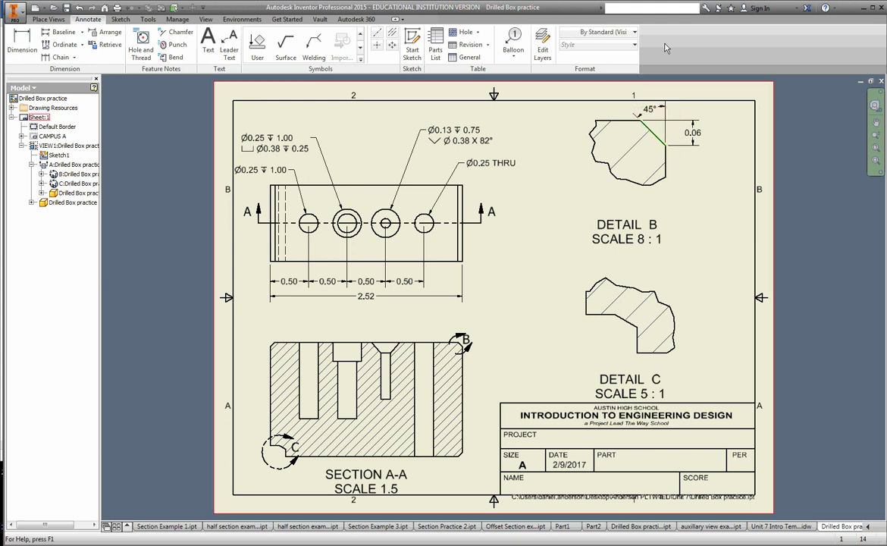
{"action": "left_click", "coordinate": [22, 35]}
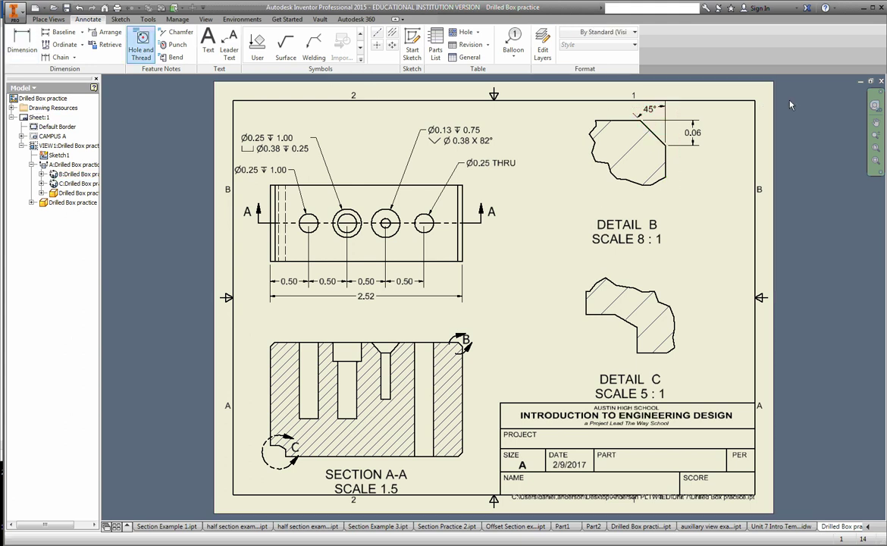
{"action": "left_click", "coordinate": [656, 137]}
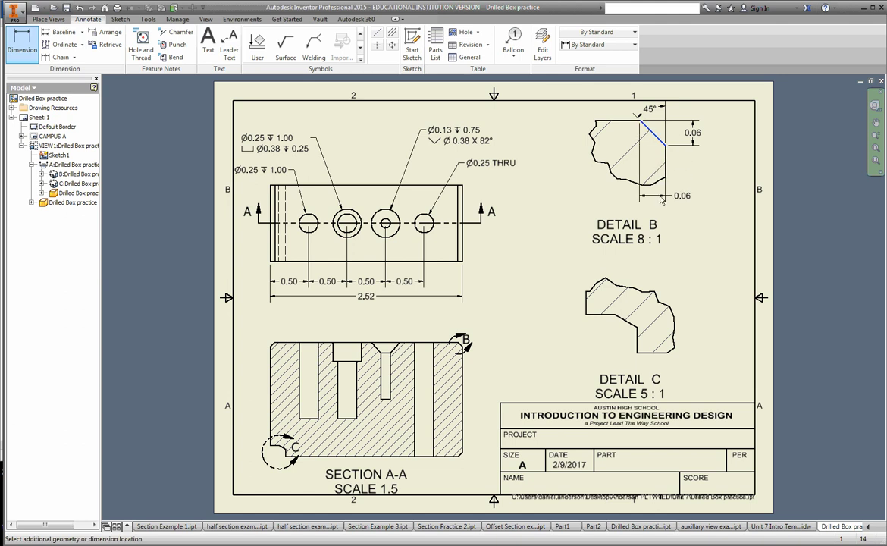
{"action": "right_click", "coordinate": [660, 194]}
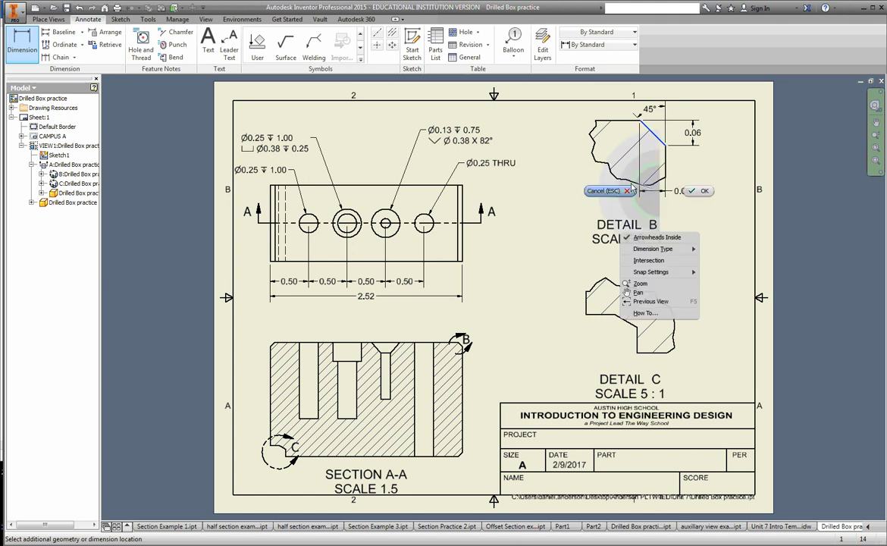
{"action": "key", "text": "Escape"}
{"action": "key", "text": "Escape"}
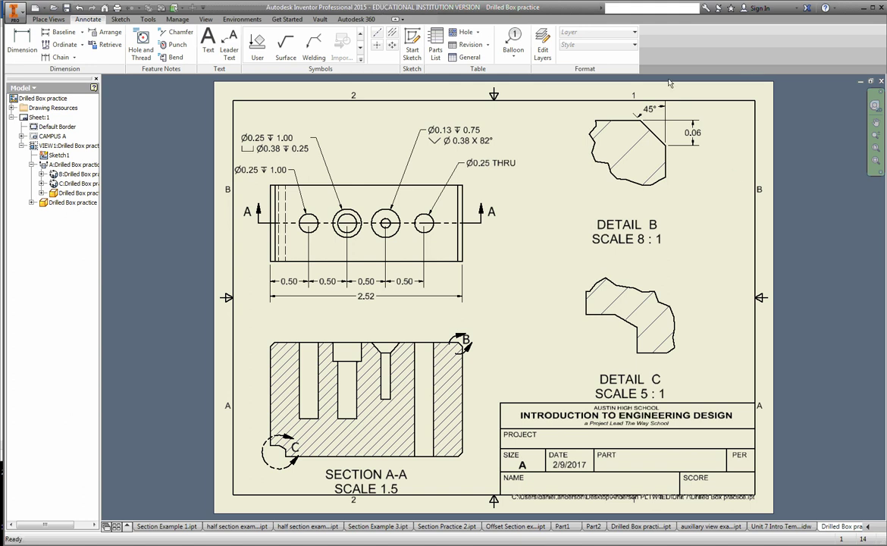
Step: Add a 0.15 vertical dimension and a 0.10 notch depth dimension to Detail C
{"action": "left_click", "coordinate": [19, 46]}
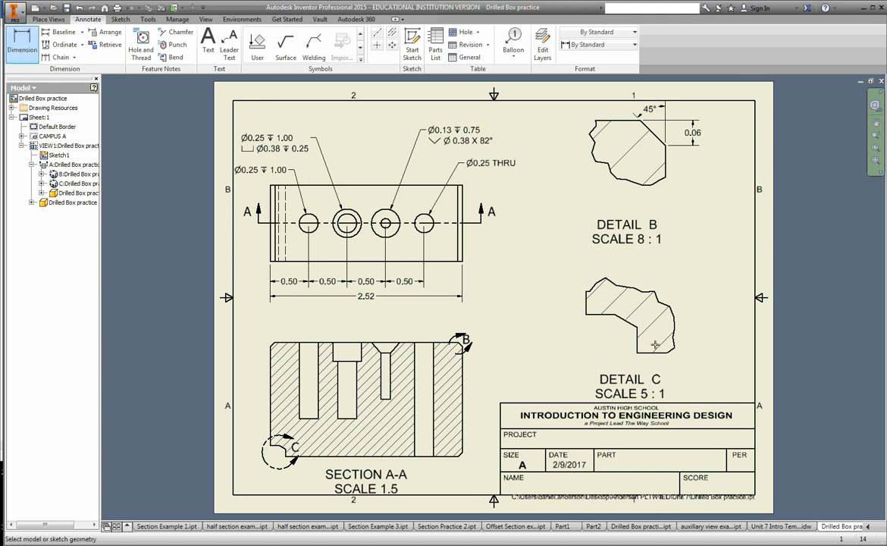
{"action": "left_click", "coordinate": [606, 315]}
{"action": "left_click", "coordinate": [645, 359]}
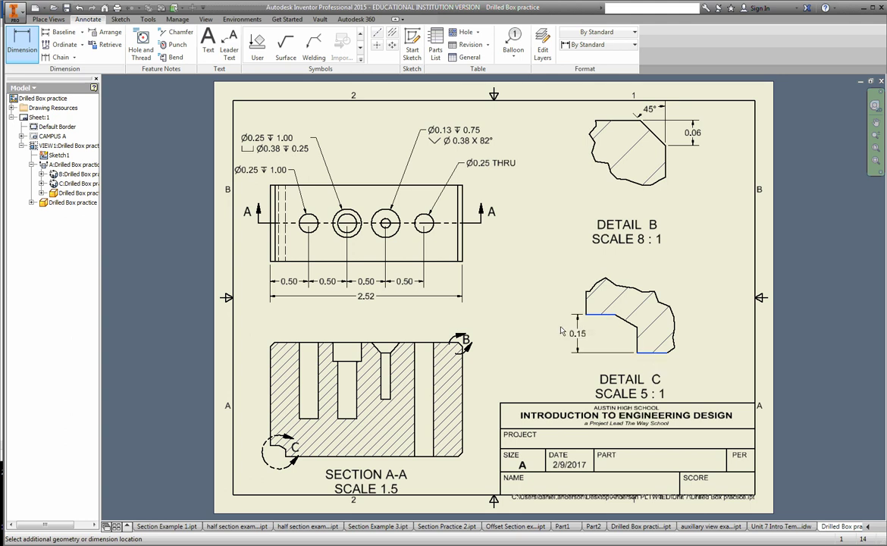
{"action": "left_click", "coordinate": [566, 333]}
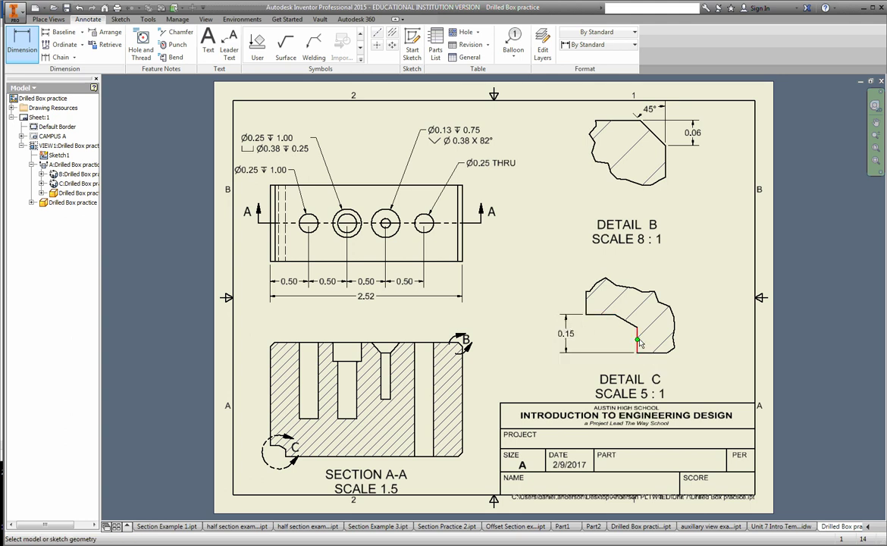
{"action": "left_click", "coordinate": [638, 346]}
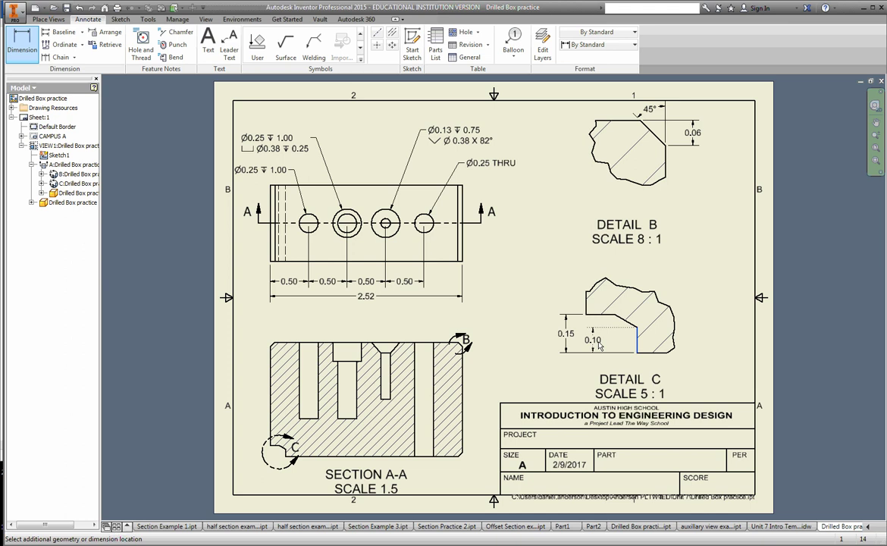
{"action": "left_click", "coordinate": [614, 345]}
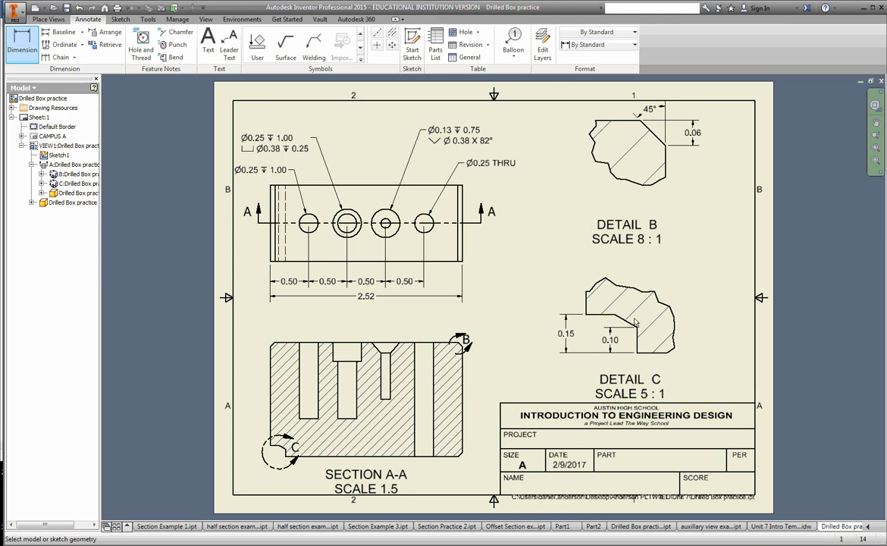
Step: Add the 0.11 and 0.20 notch dimensions, then move the 0.11 into the notch
{"action": "left_click", "coordinate": [611, 315]}
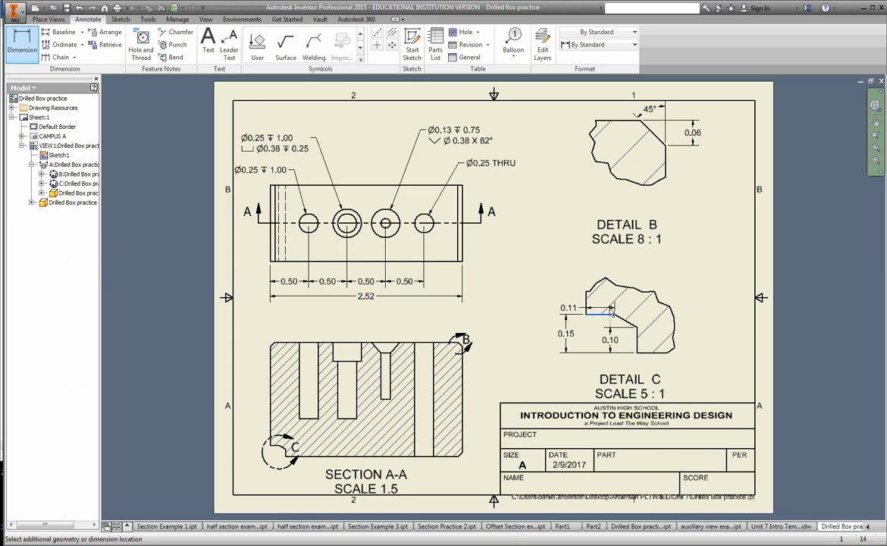
{"action": "left_click", "coordinate": [608, 306]}
{"action": "left_click", "coordinate": [587, 306]}
{"action": "left_click", "coordinate": [638, 341]}
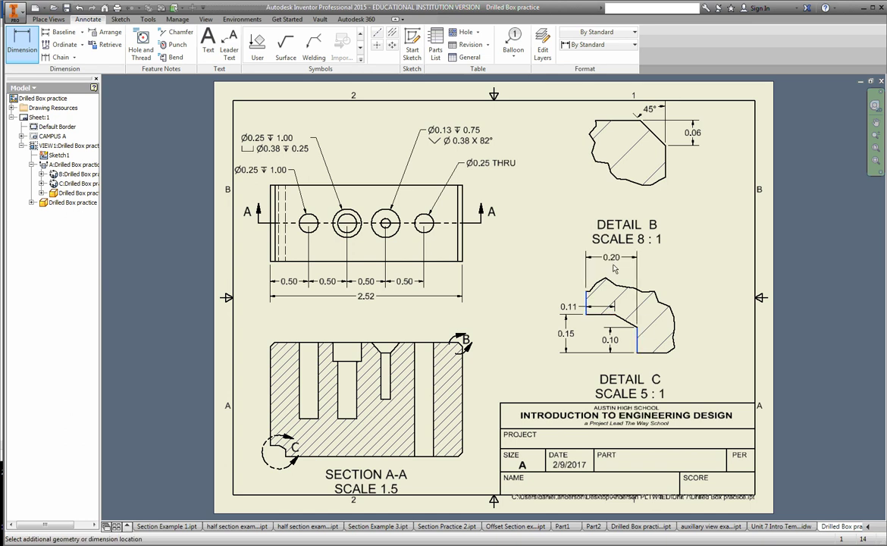
{"action": "left_click", "coordinate": [666, 272]}
{"action": "right_click", "coordinate": [623, 303]}
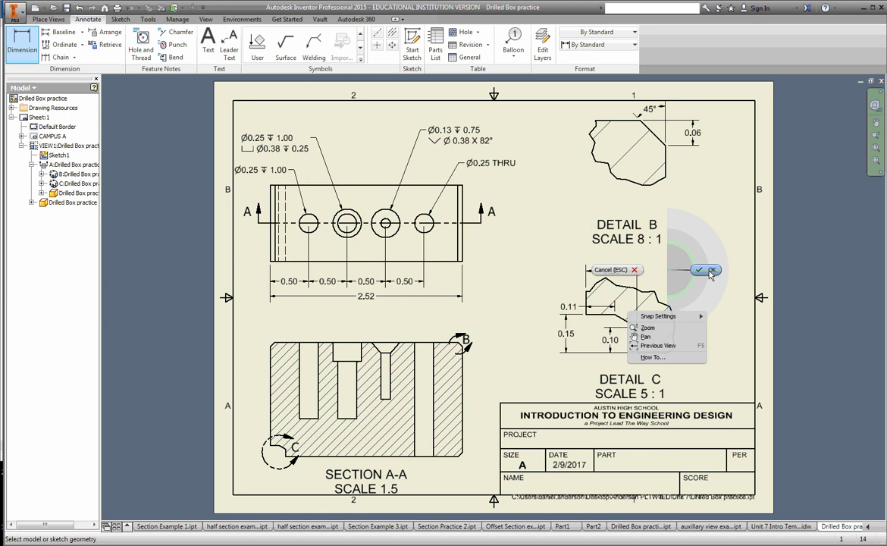
{"action": "left_click", "coordinate": [582, 318]}
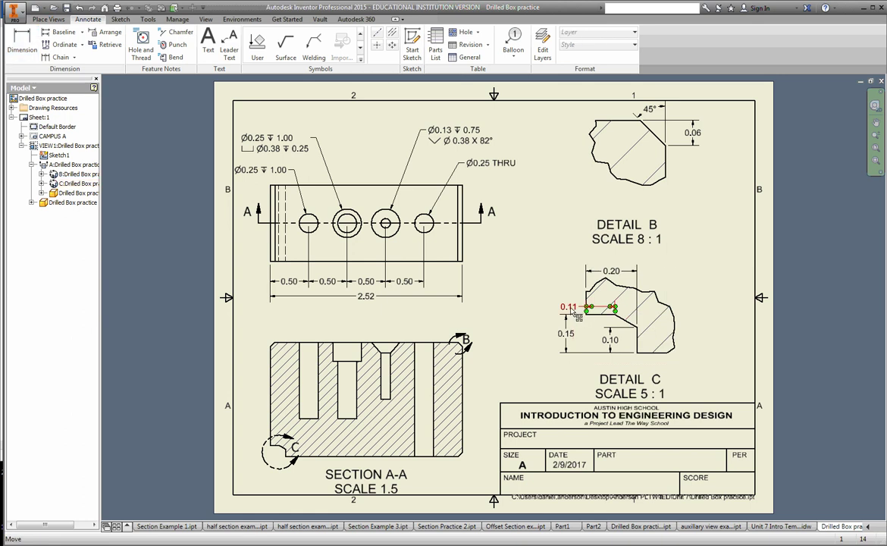
{"action": "left_click_drag", "start_coordinate": [575, 311], "coordinate": [630, 315]}
{"action": "left_click", "coordinate": [609, 246]}
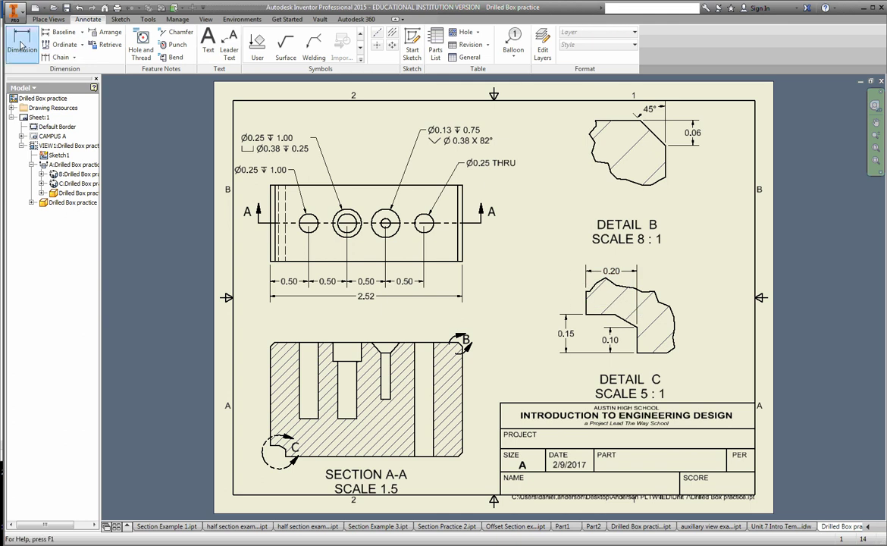
Step: Place a 30° angle between the horizontal and slanted notch edges in Detail C, cancelling the extra dimension
{"action": "left_click", "coordinate": [21, 45]}
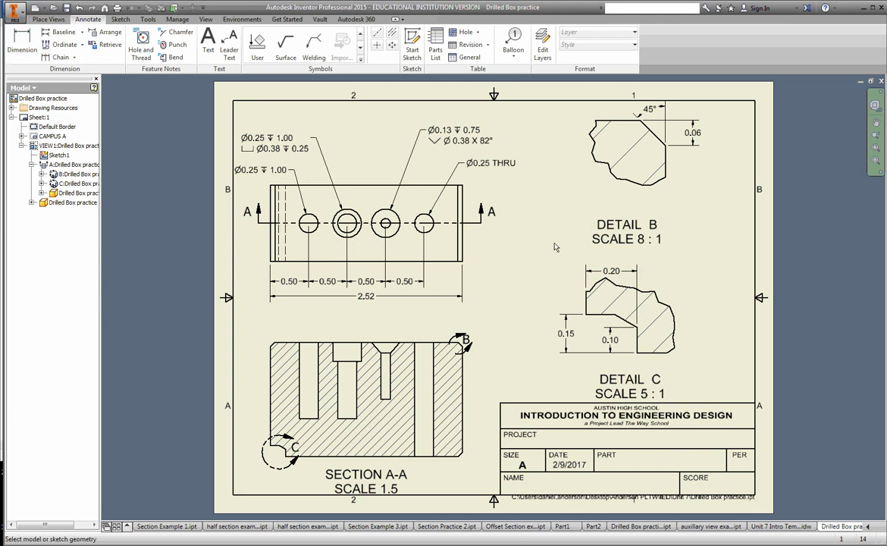
{"action": "left_click", "coordinate": [609, 315]}
{"action": "left_click", "coordinate": [629, 315]}
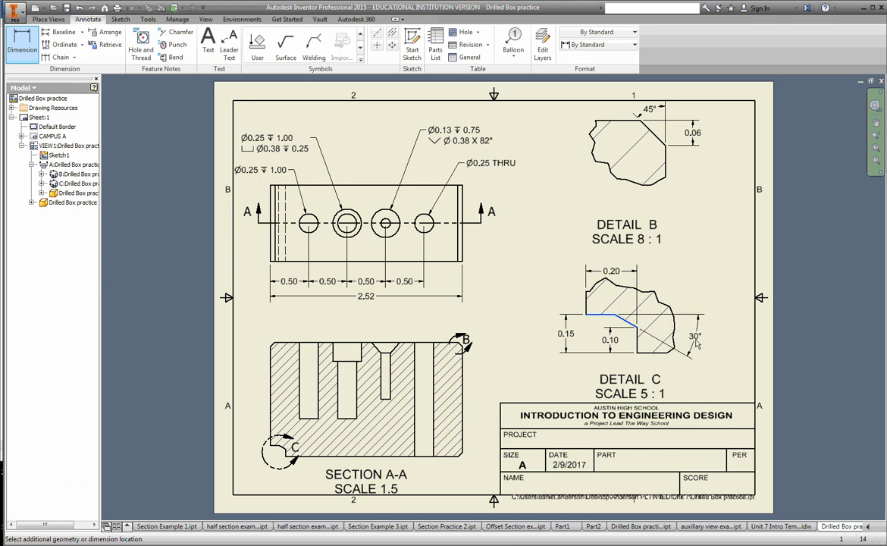
{"action": "left_click", "coordinate": [670, 325]}
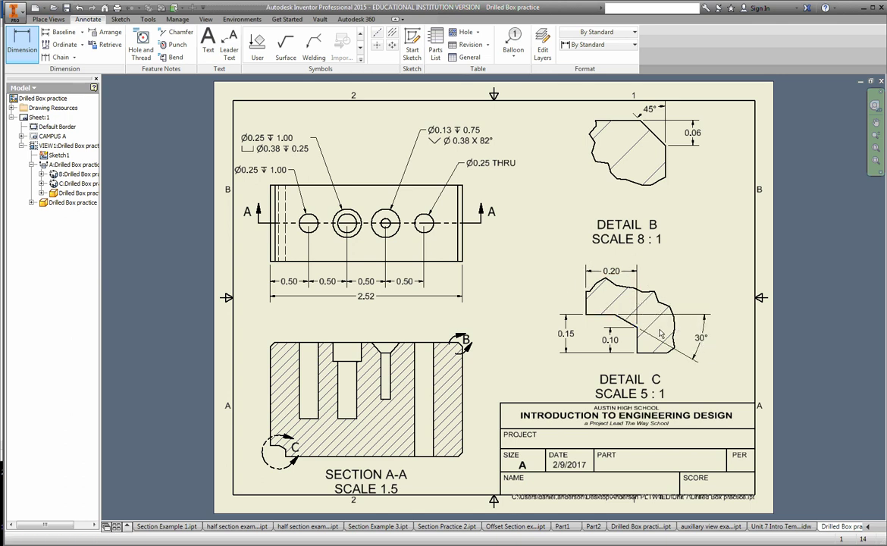
{"action": "left_click", "coordinate": [608, 315]}
{"action": "right_click", "coordinate": [601, 305]}
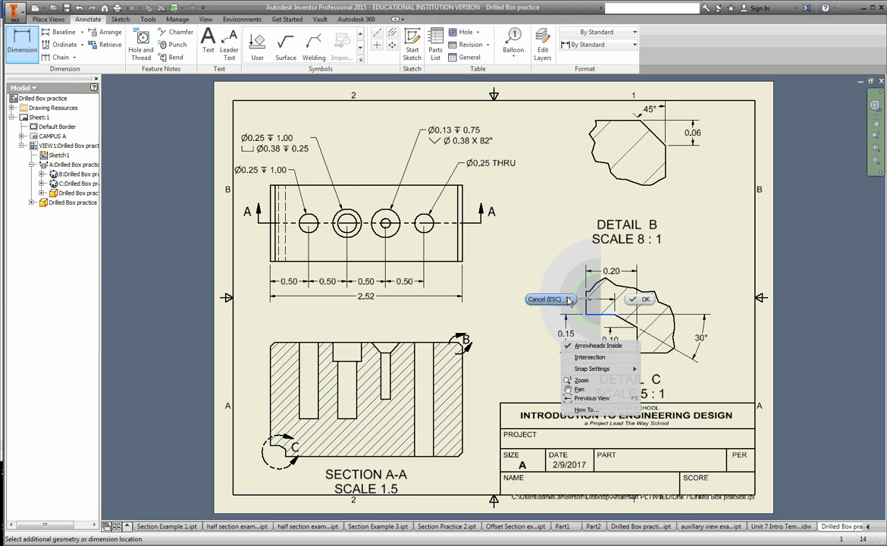
{"action": "left_click", "coordinate": [606, 383]}
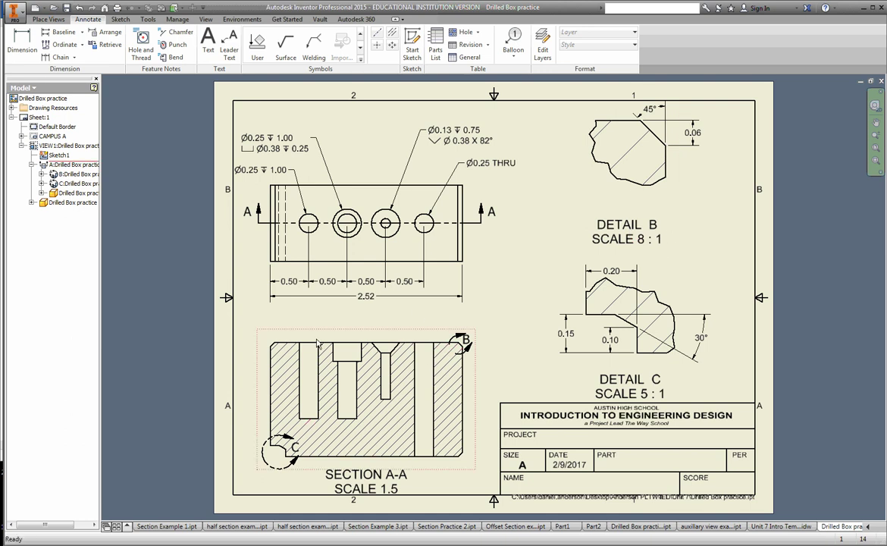
Step: Add the line 'True for all chamfers' after the SCALE field in the Detail B label
{"action": "left_click", "coordinate": [654, 242]}
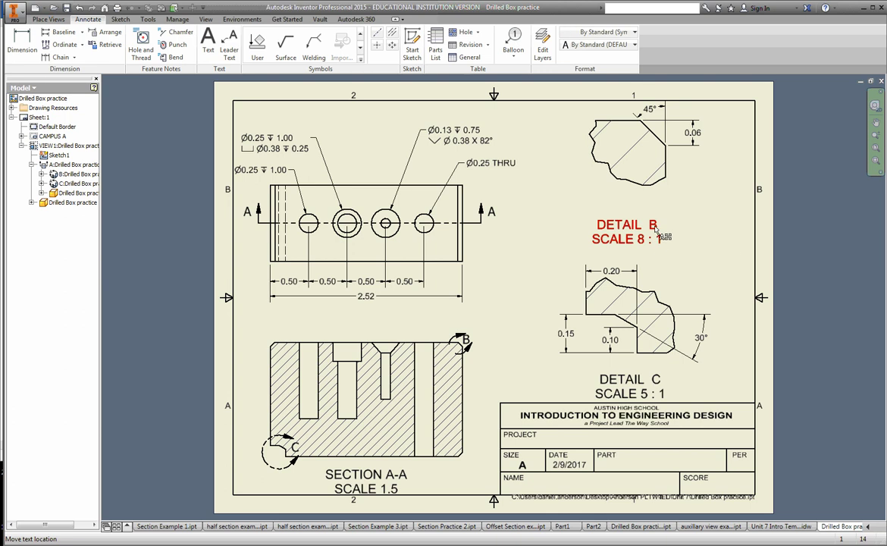
{"action": "double_click", "coordinate": [654, 241]}
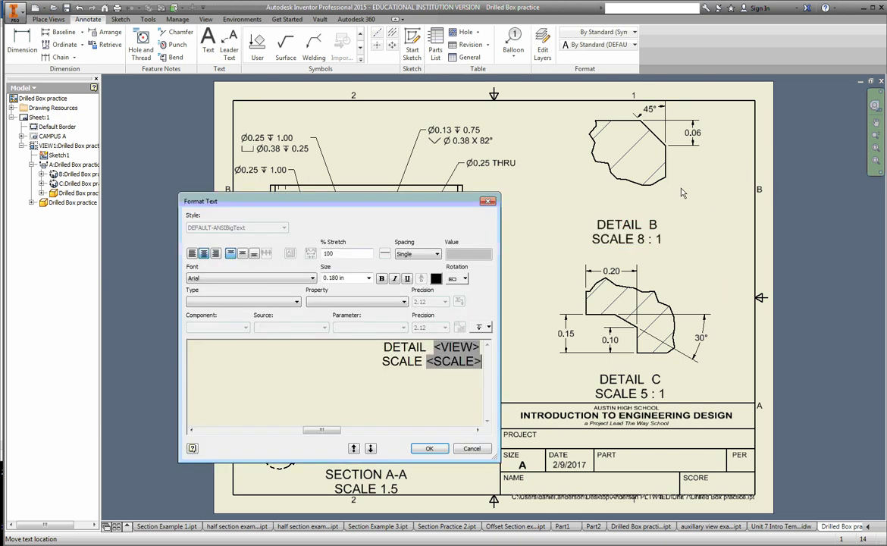
{"action": "left_click", "coordinate": [455, 376]}
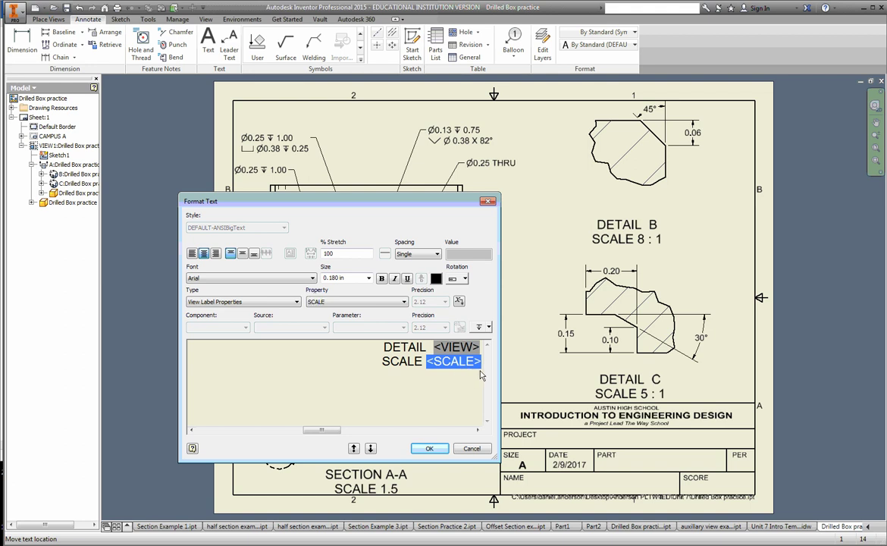
{"action": "left_click", "coordinate": [482, 370]}
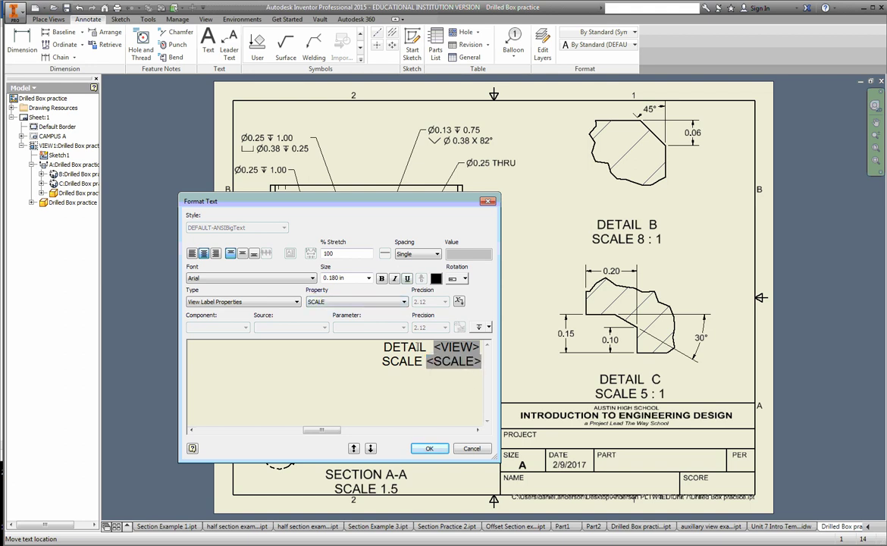
{"action": "type", "text": "True for all chamfre"}
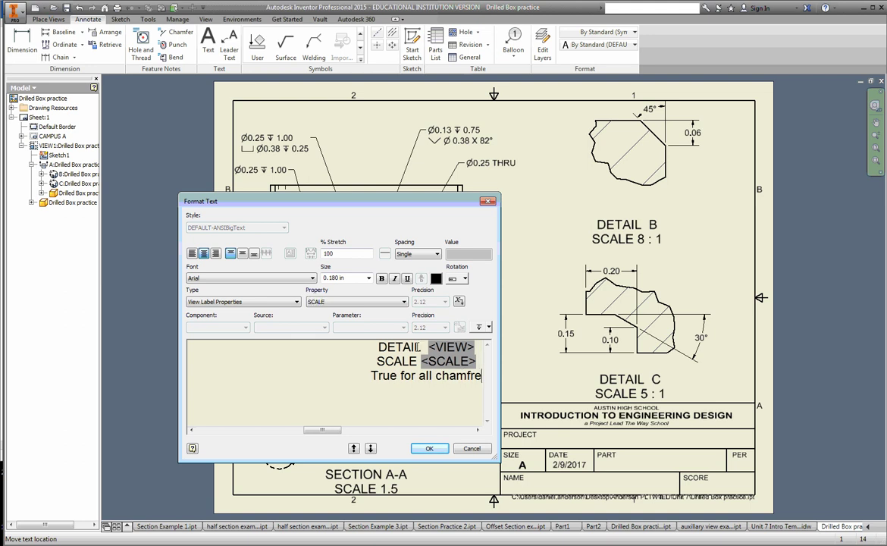
{"action": "key", "text": "BackSpace"}
{"action": "key", "text": "BackSpace"}
{"action": "type", "text": "ers"}
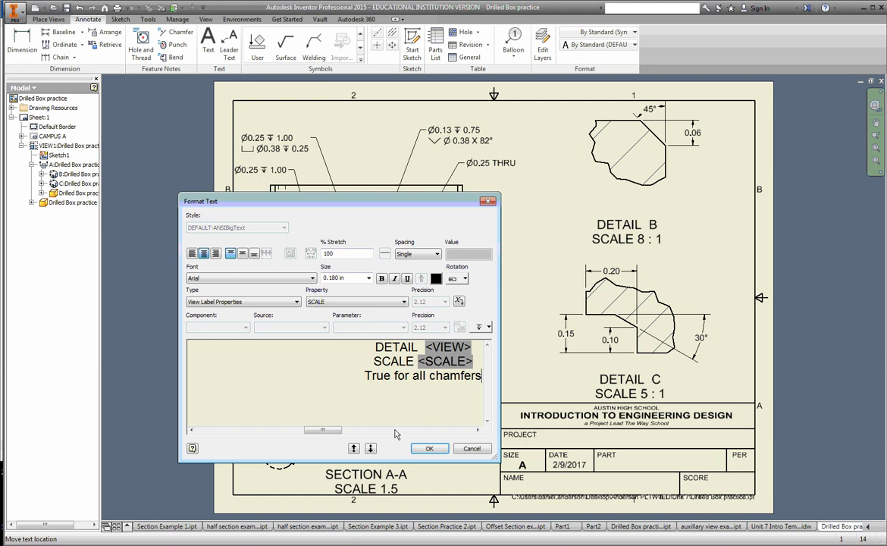
{"action": "left_click", "coordinate": [429, 448]}
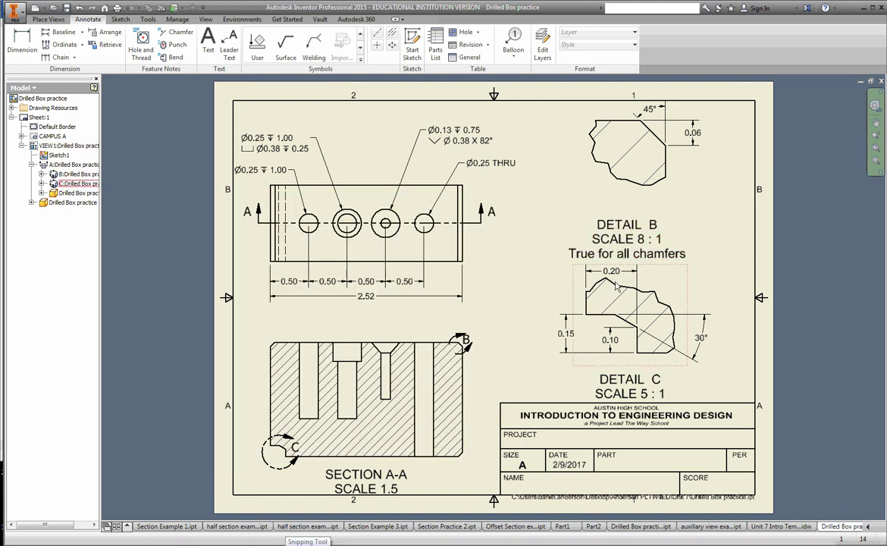
Step: Undo the 'True for all chamfers' label edit with Ctrl+Z
{"action": "key", "text": "ctrl+z"}
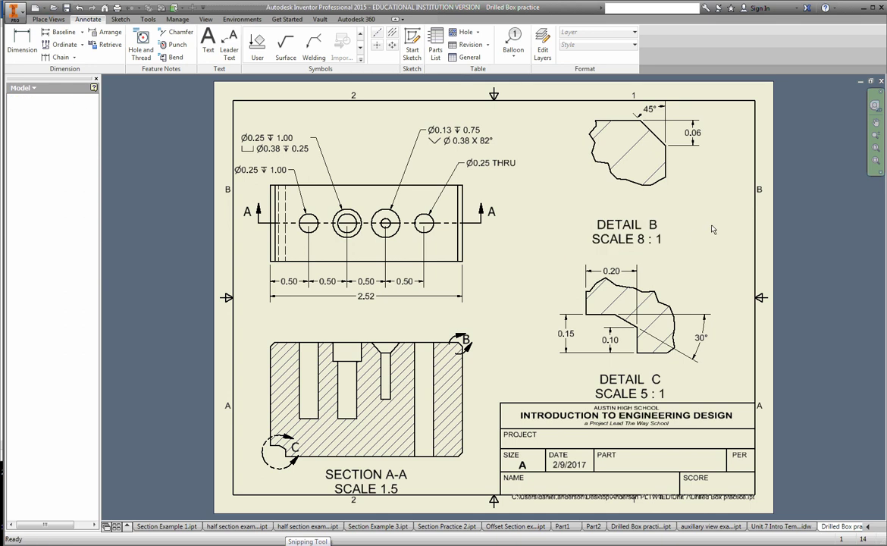